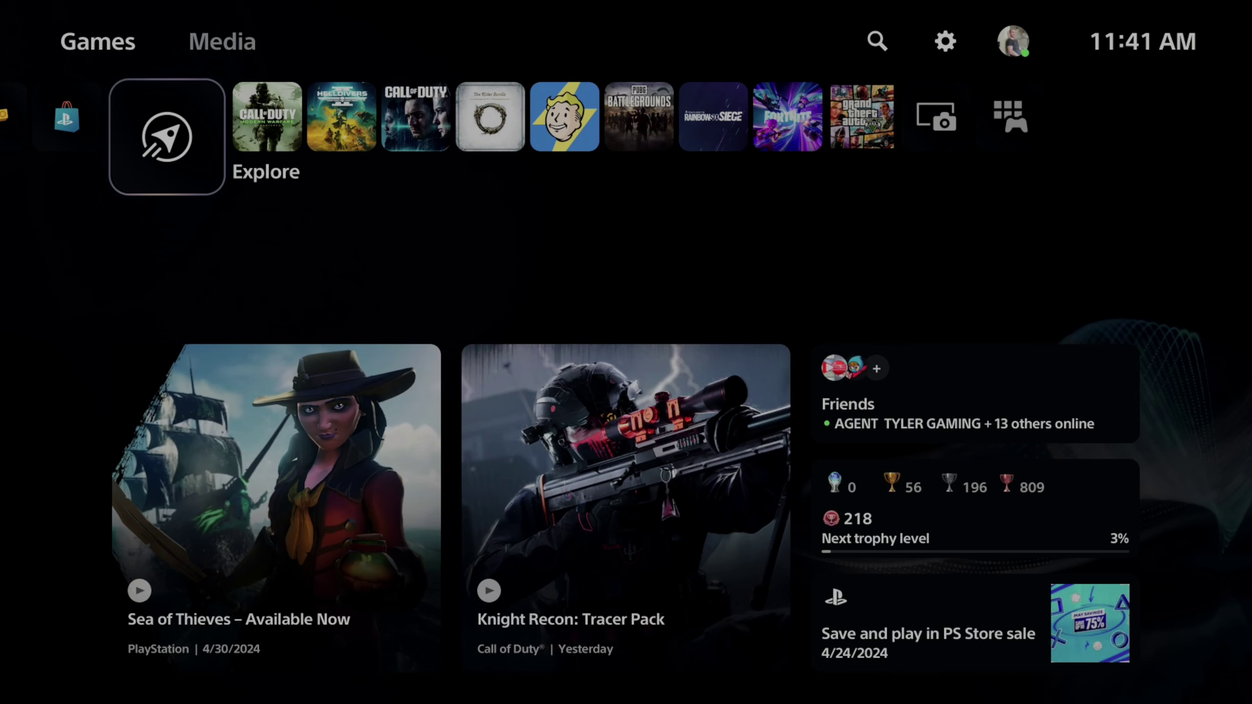
Go to the PlayStation Plus Essential hub's Latest tab with this month's monthly games
{"action": "key", "text": "Down"}
{"action": "key", "text": "Left"}
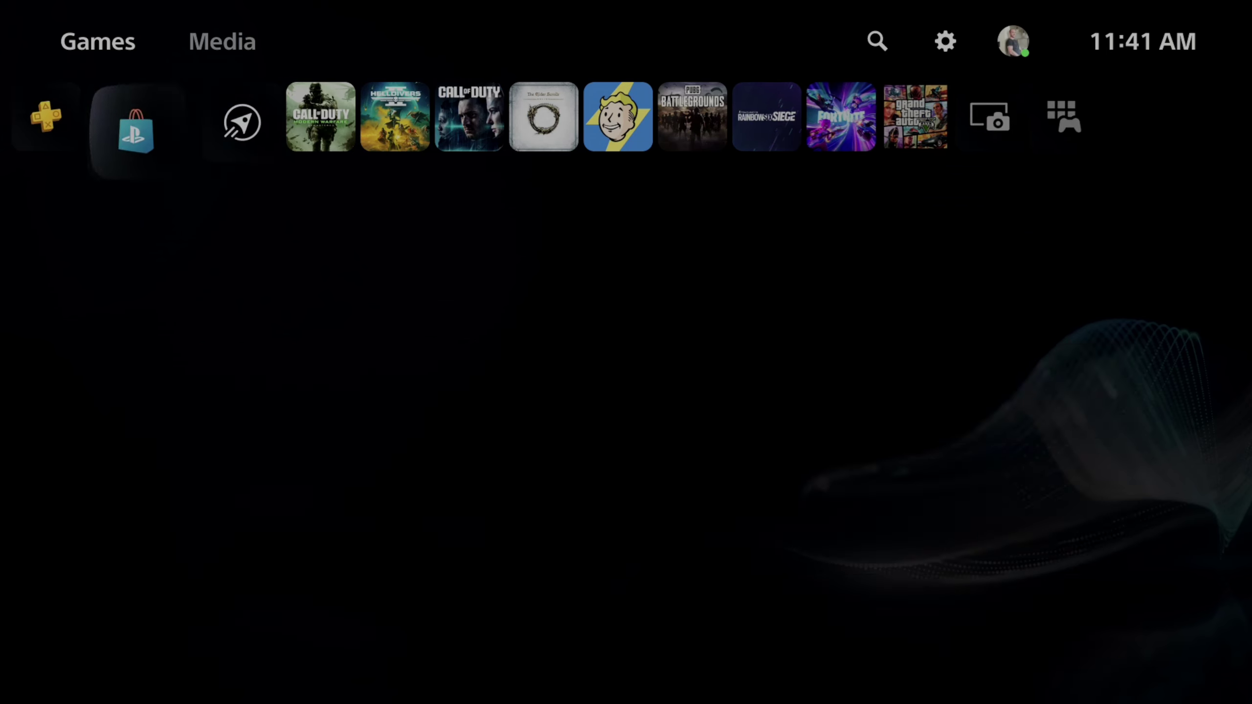
{"action": "key", "text": "Left"}
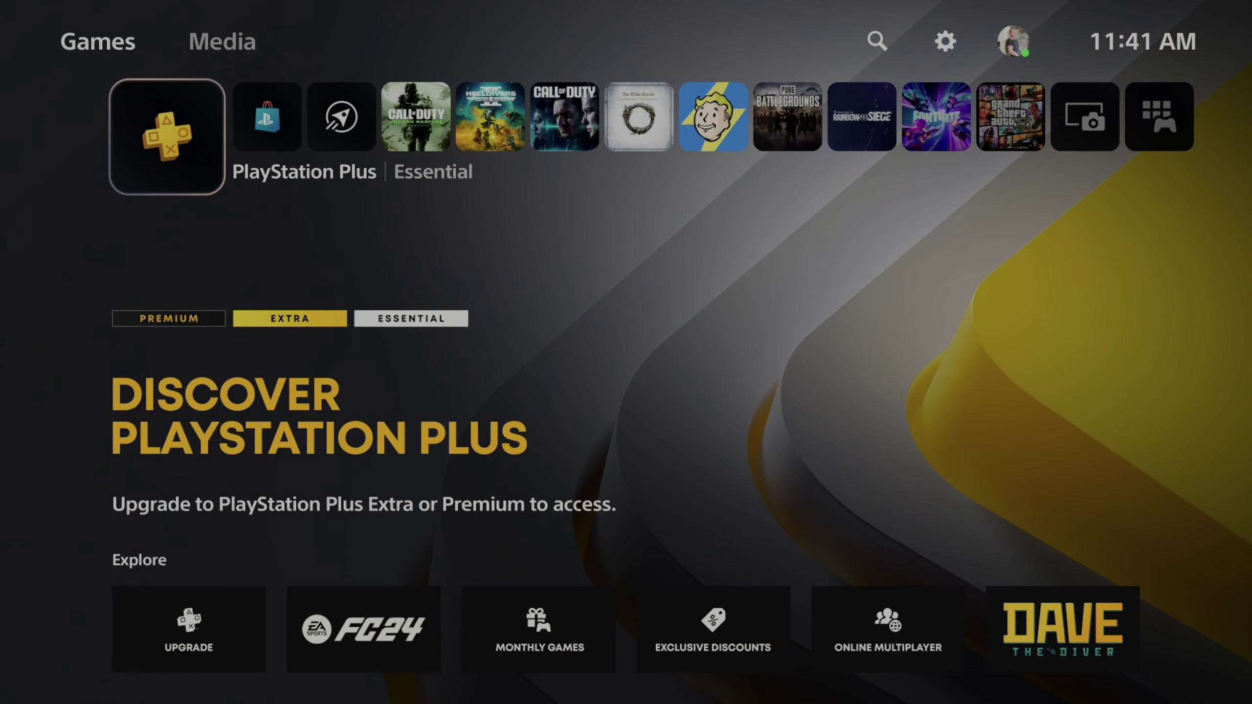
{"action": "key", "text": "Down"}
{"action": "key", "text": "Down"}
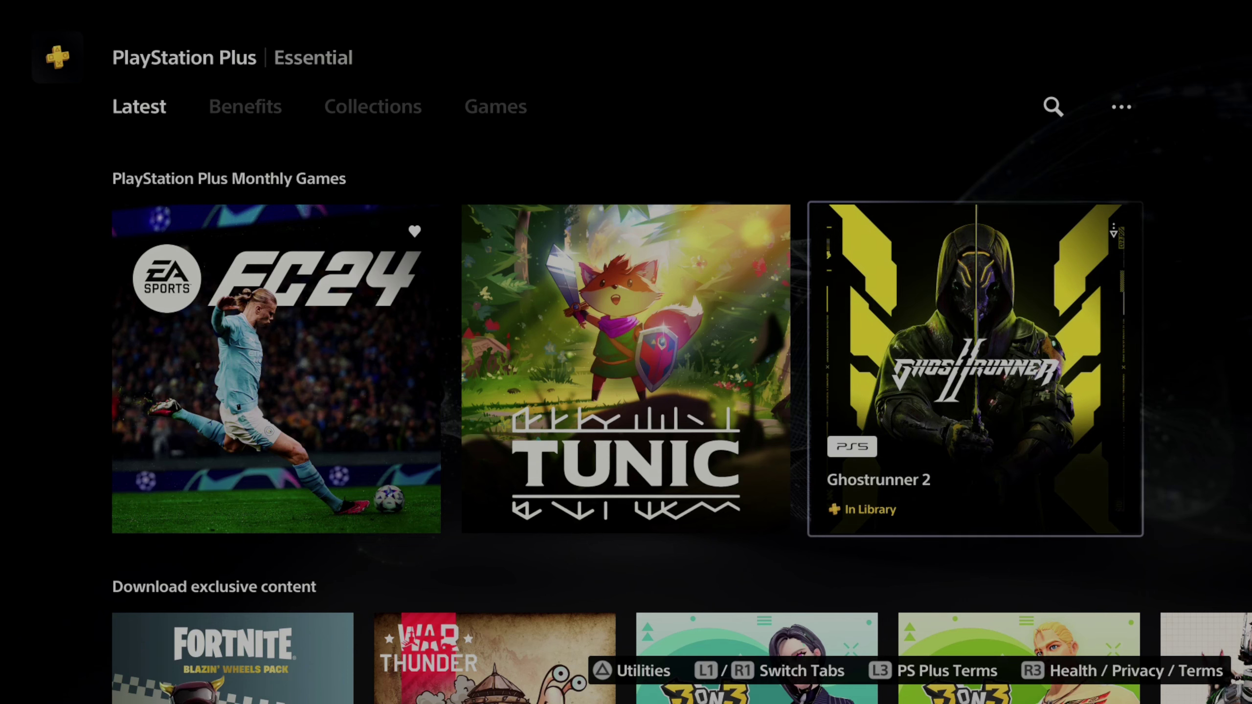
Select EA SPORTS FC 24 in the Monthly Games row and open its store page
{"action": "key", "text": "Down"}
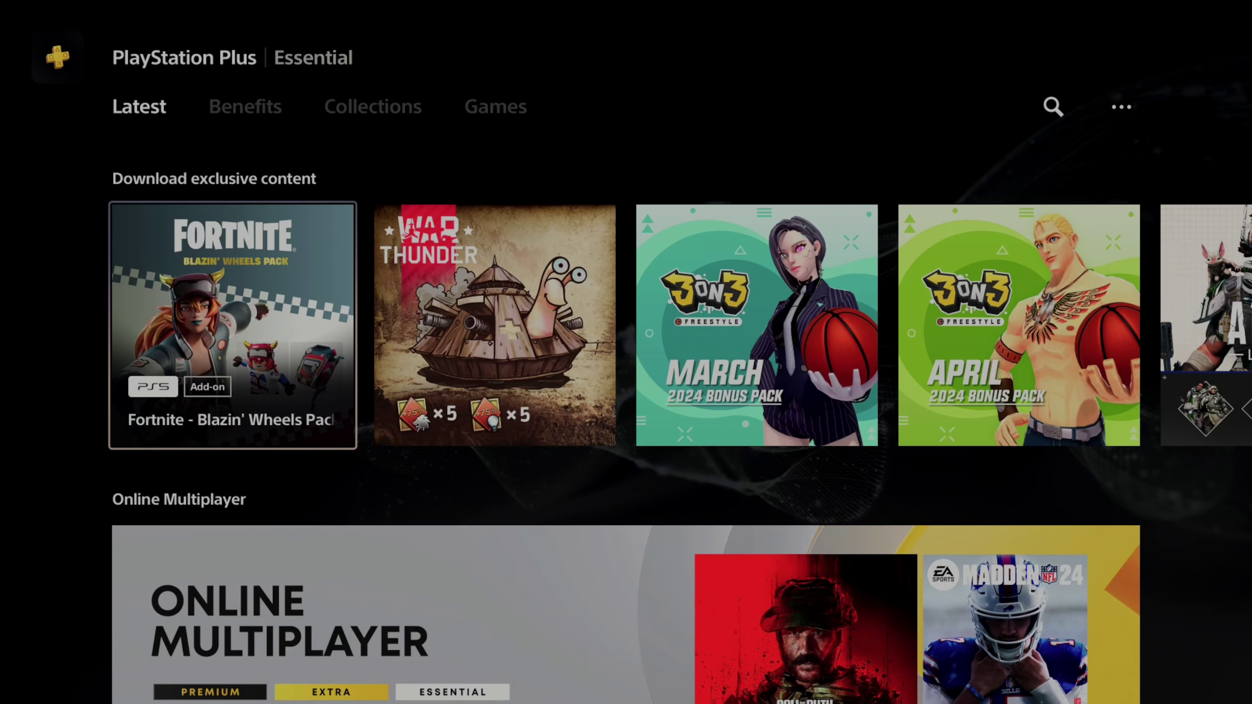
{"action": "key", "text": "Up"}
{"action": "key", "text": "Left"}
{"action": "key", "text": "Left"}
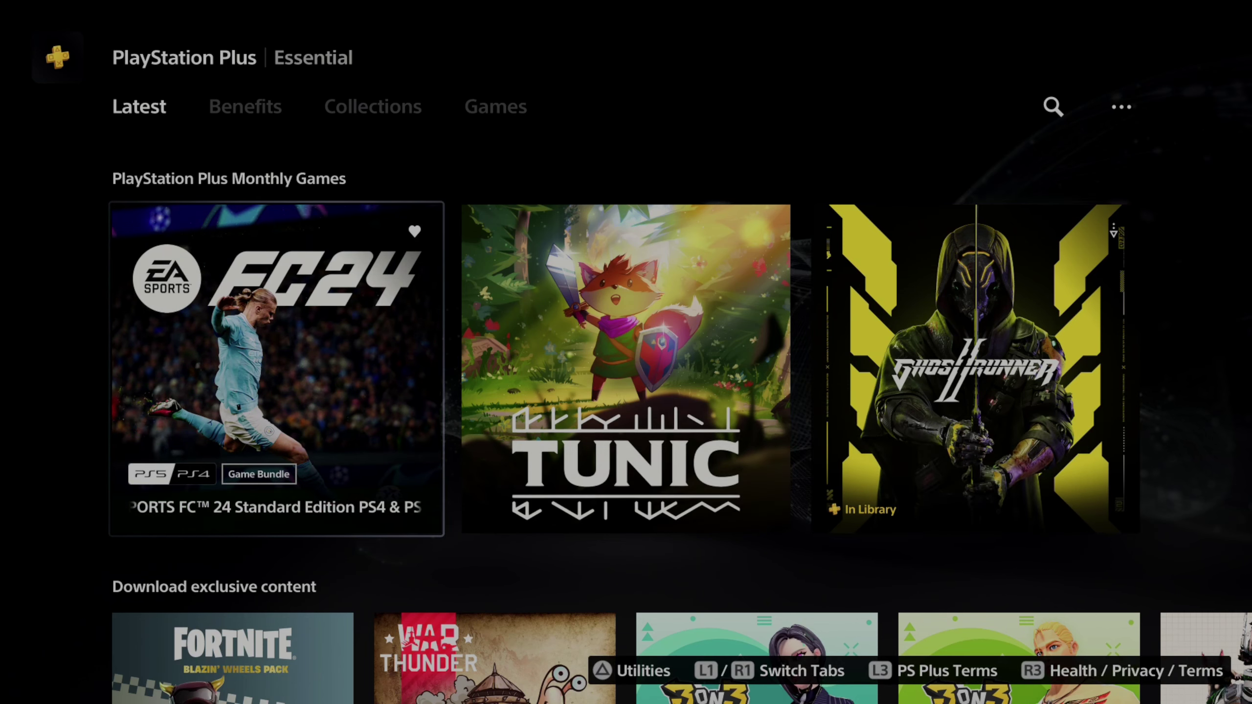
{"action": "key", "text": "Return"}
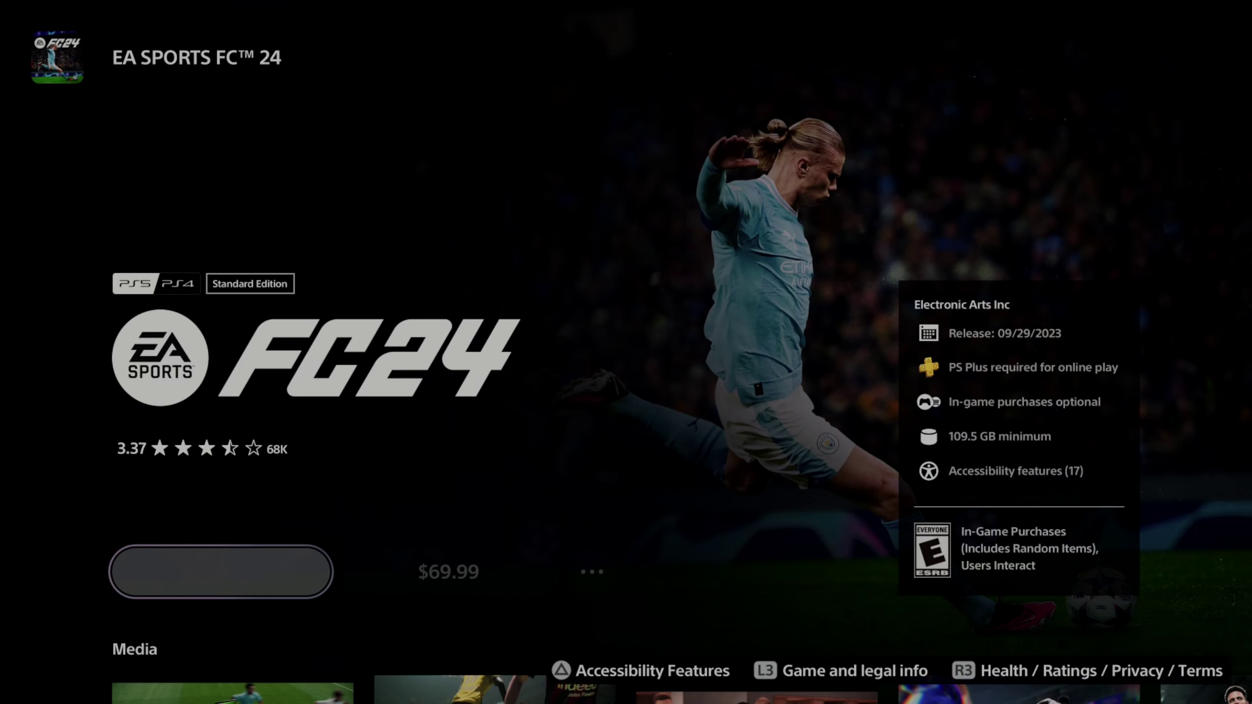
Add EA SPORTS FC 24 to the library, choose its version to download, and select Tunic
{"action": "key", "text": "Right"}
{"action": "key", "text": "Left"}
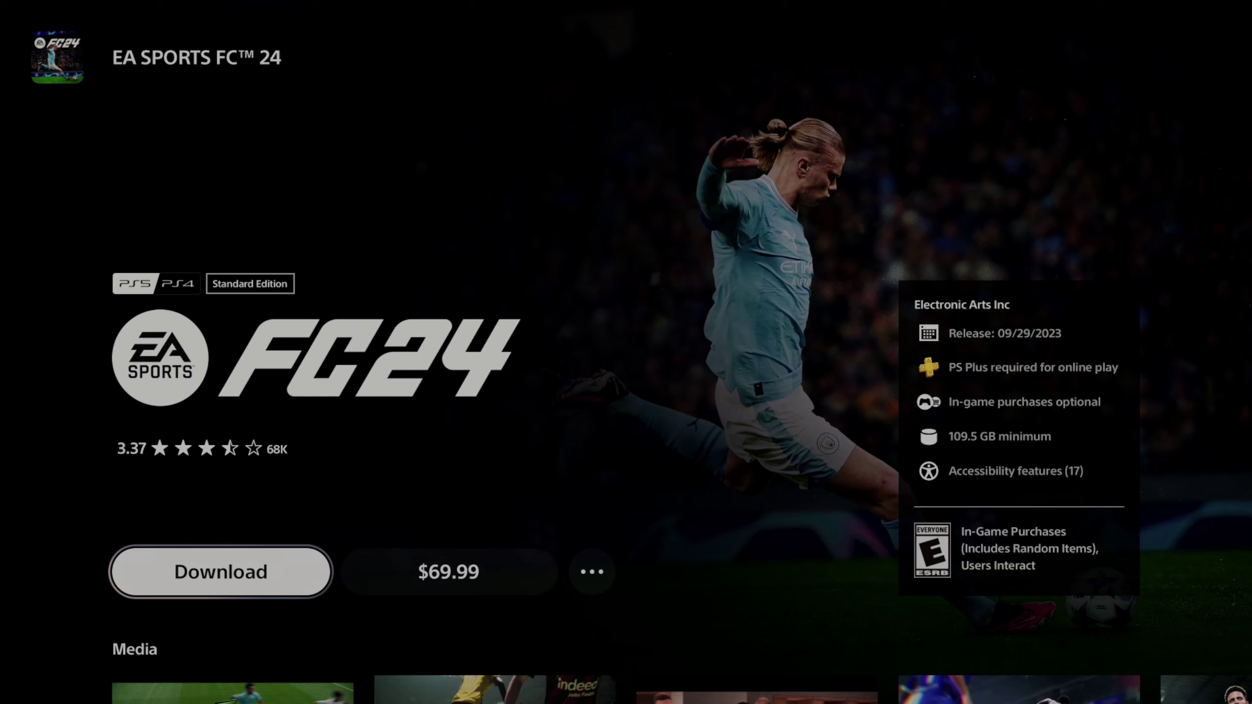
{"action": "key", "text": "Return"}
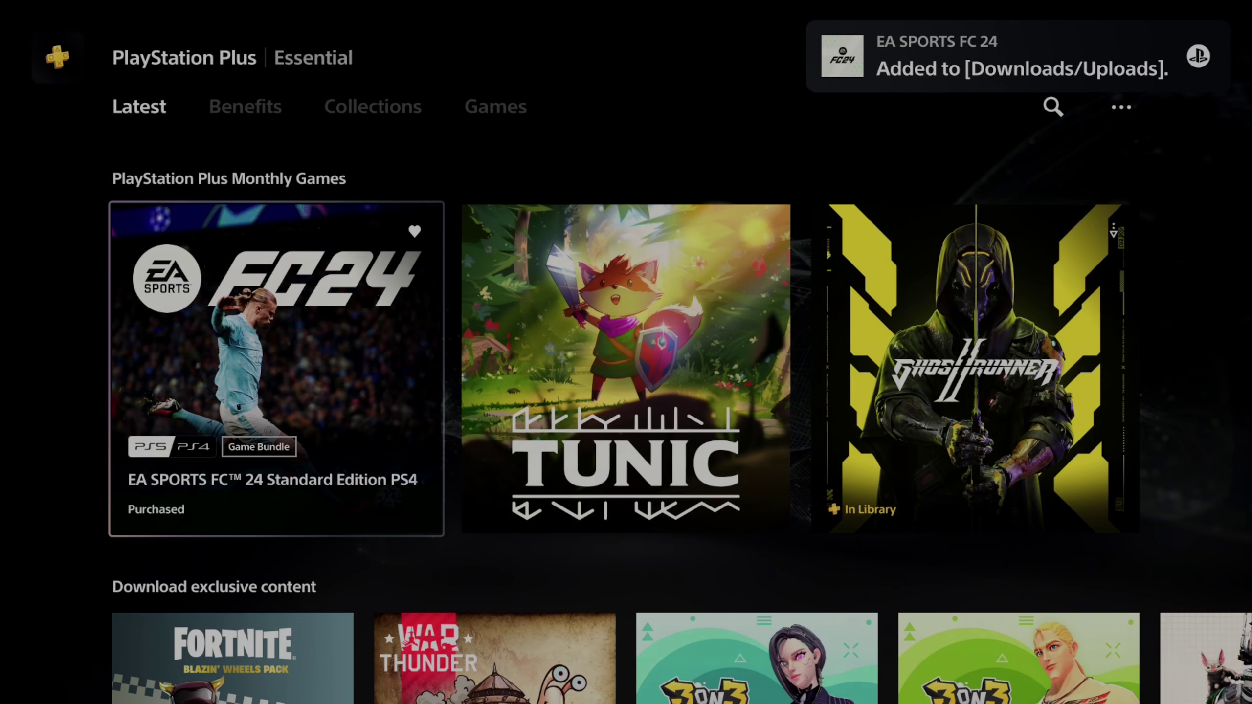
{"action": "key", "text": "Right"}
Open Tunic's page, add it to the library and queue its download
{"action": "key", "text": "Return"}
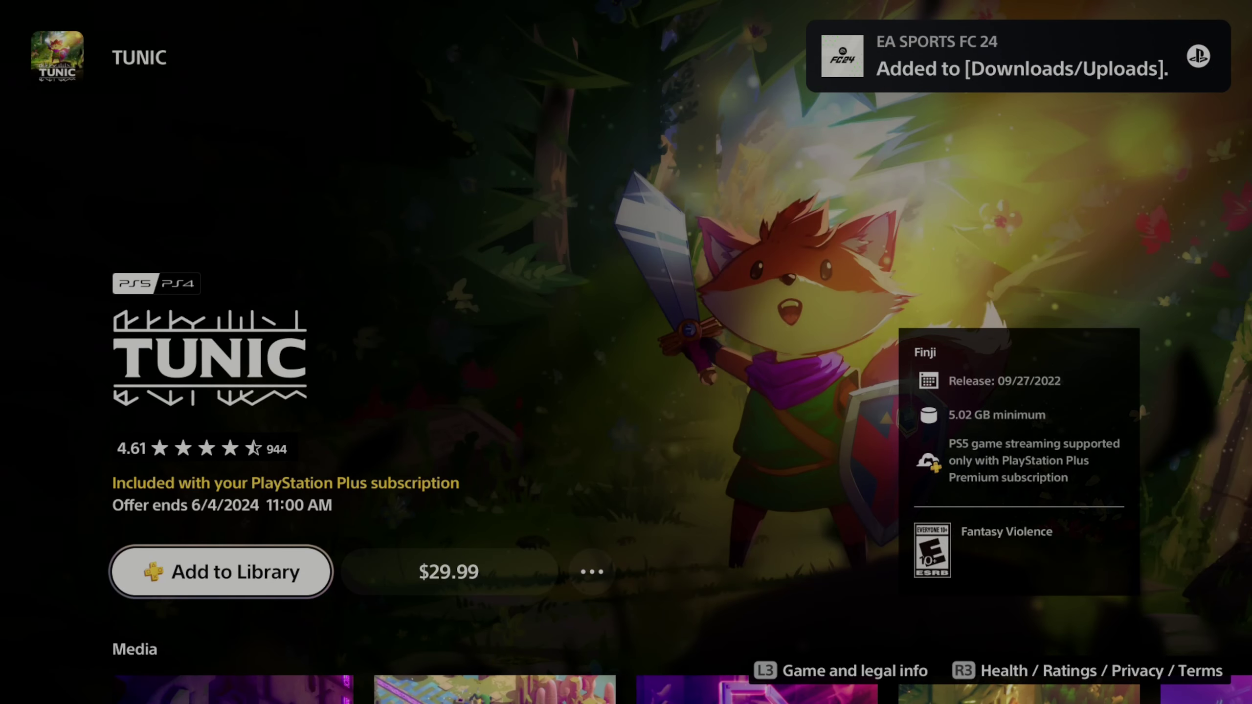
{"action": "key", "text": "Return"}
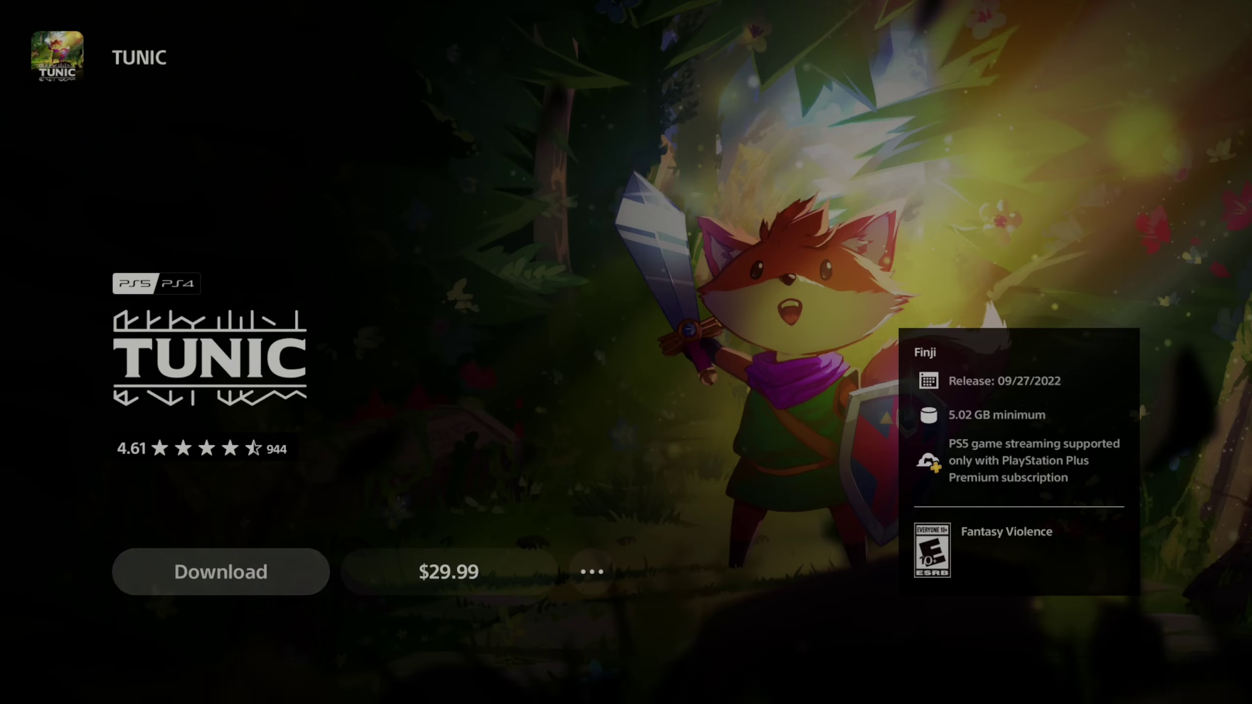
{"action": "key", "text": "Down"}
{"action": "key", "text": "Right"}
{"action": "key", "text": "Left"}
{"action": "key", "text": "Up"}
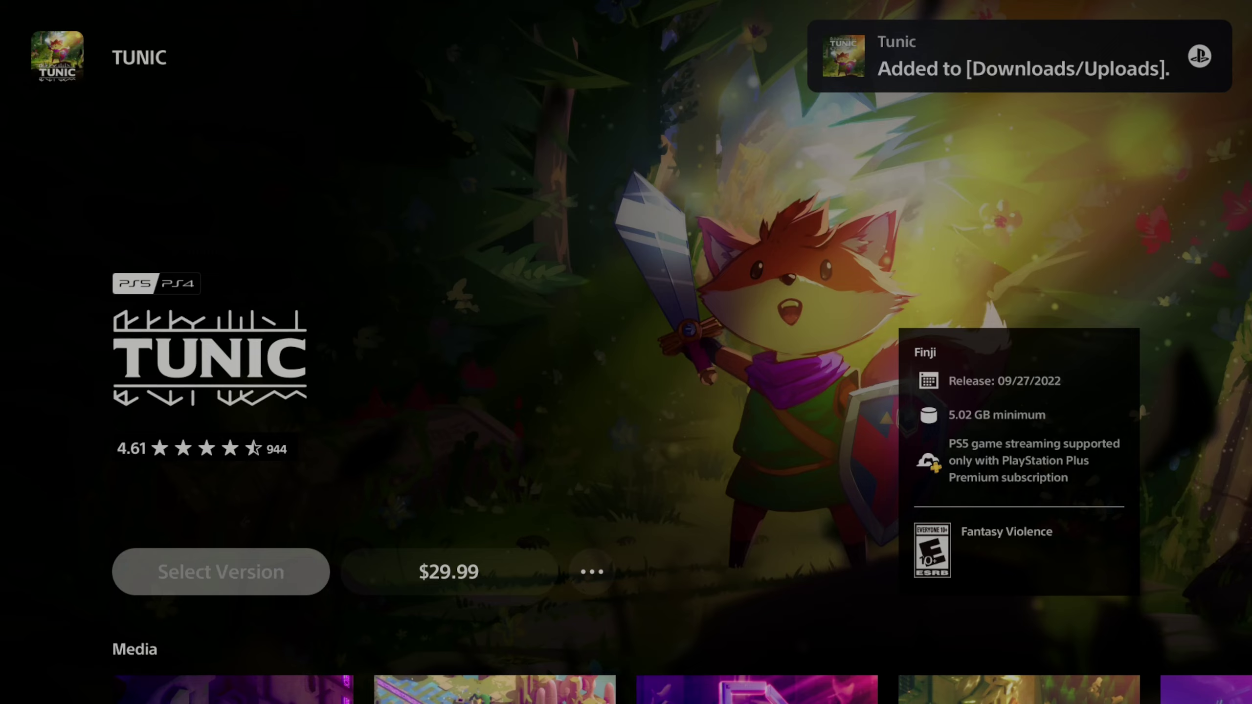
{"action": "key", "text": "Down"}
Watch Tunic's trailer, skipping ten seconds ahead, then return to the monthly games
{"action": "key", "text": "Return"}
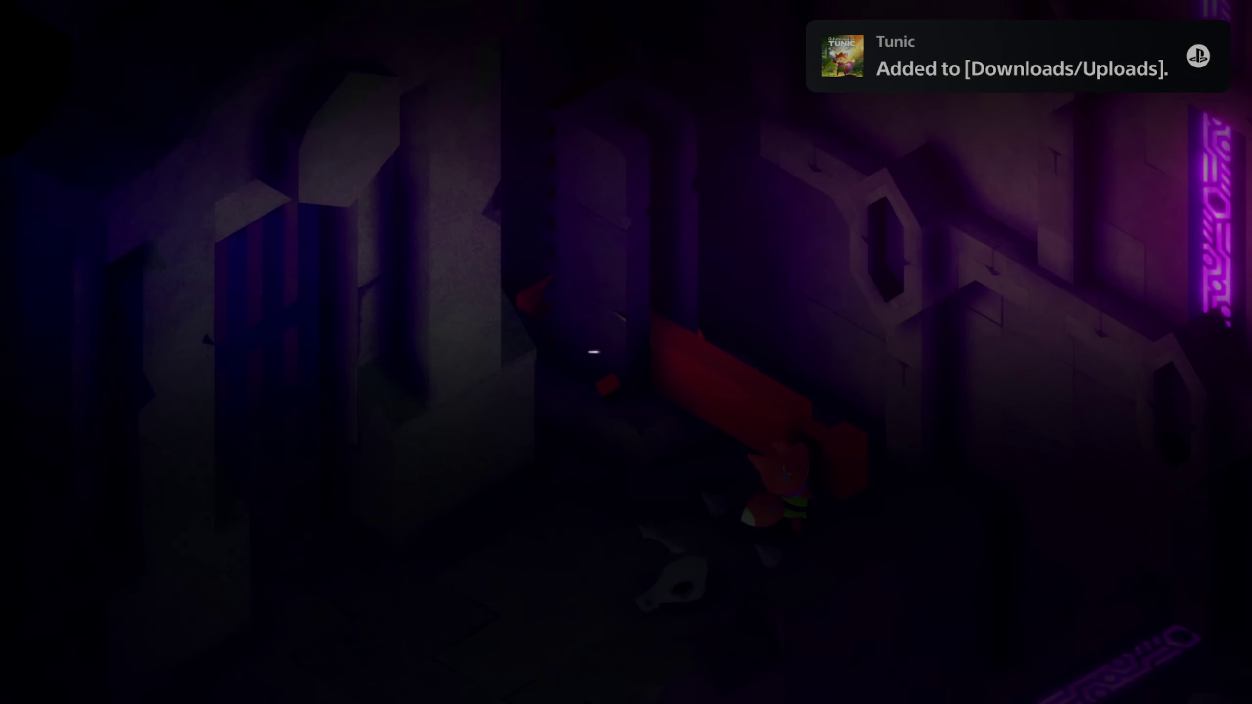
{"action": "key", "text": "Down"}
{"action": "key", "text": "Right"}
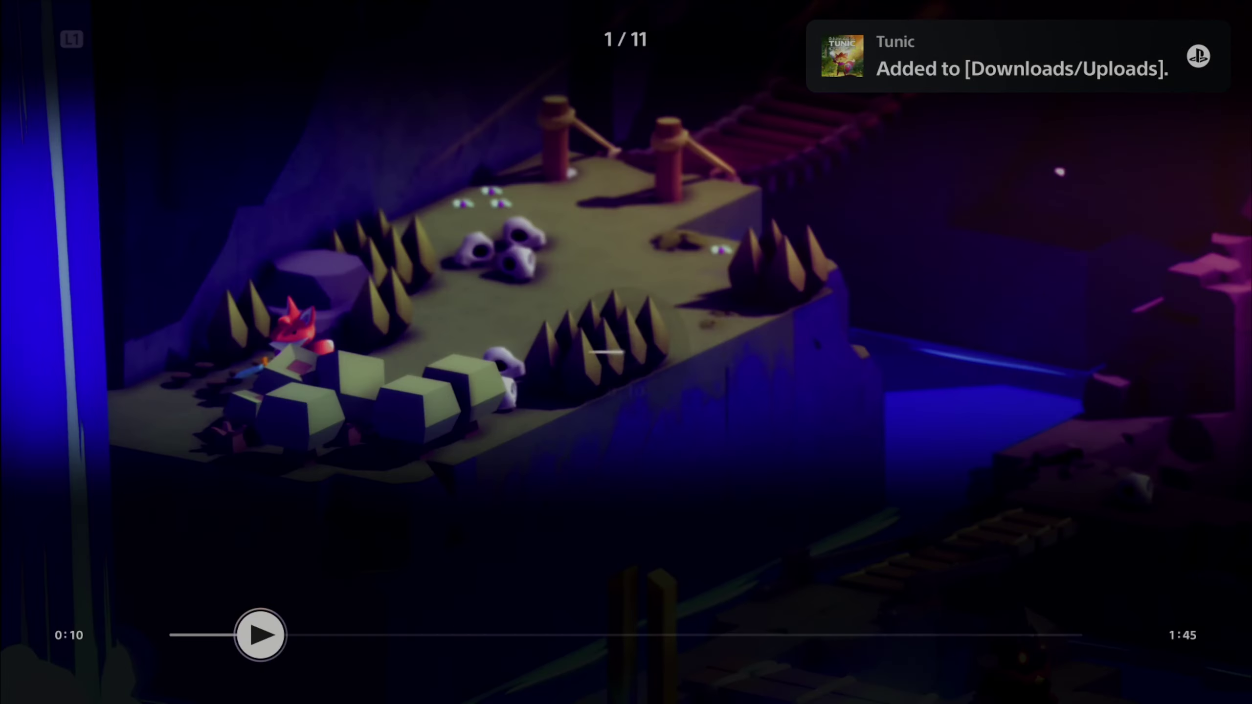
{"action": "key", "text": "Escape"}
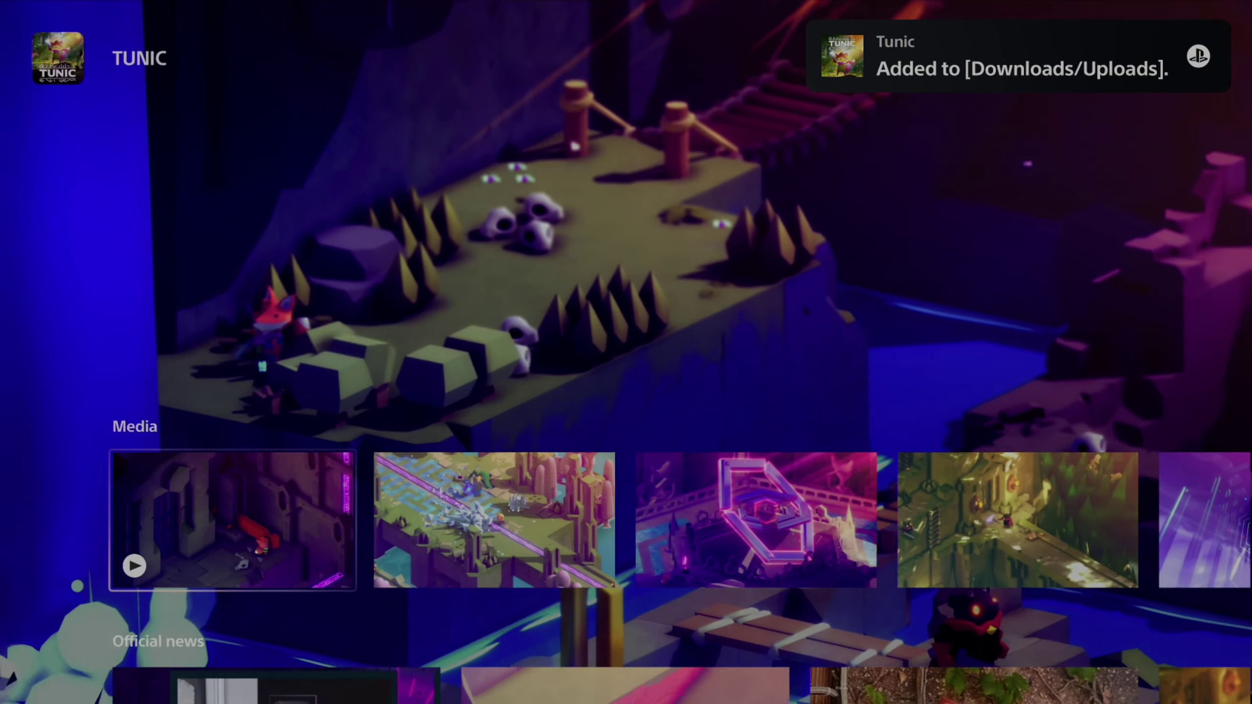
{"action": "key", "text": "Right"}
{"action": "key", "text": "Escape"}
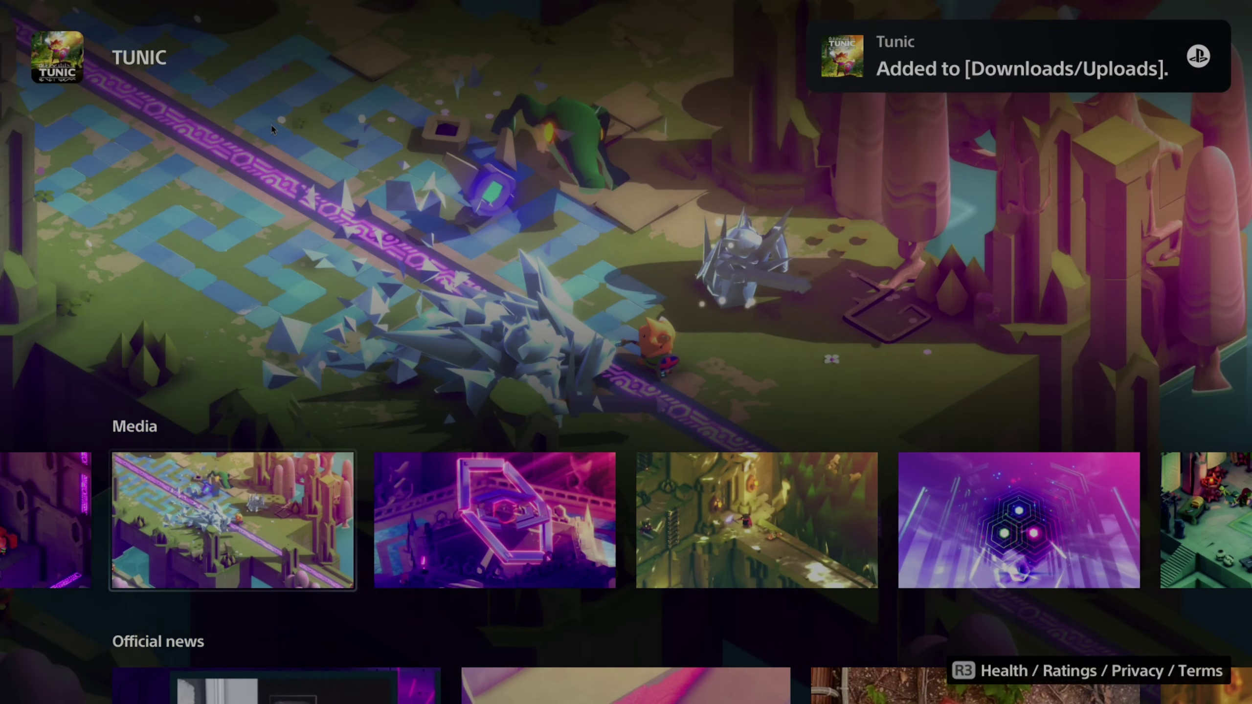
{"action": "key", "text": "Right"}
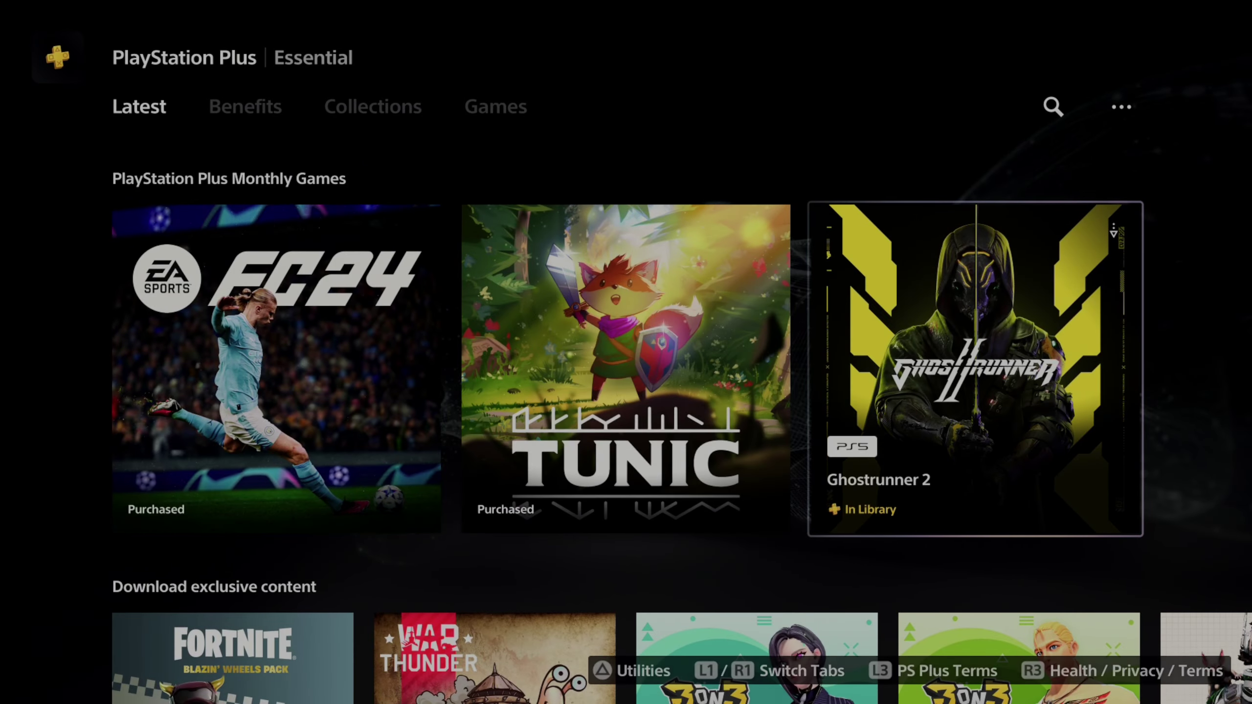
Queue Ghostrunner 2 for download and review its rating and game and legal info
{"action": "key", "text": "Return"}
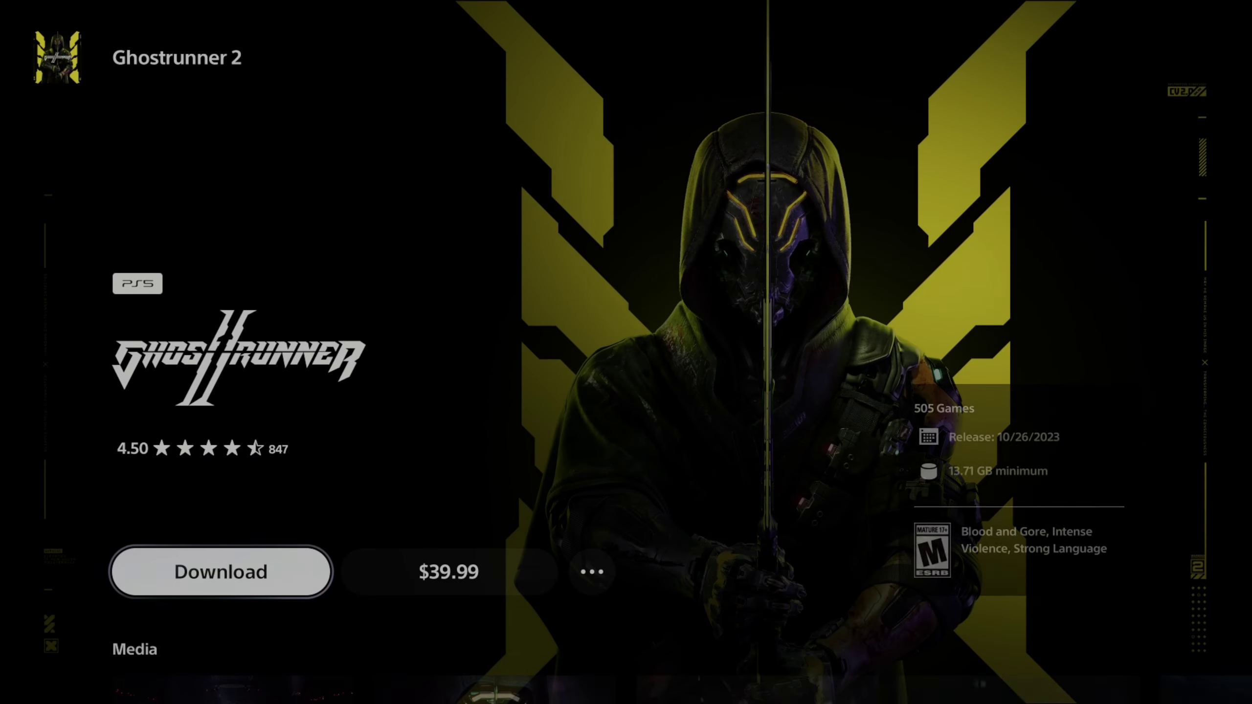
{"action": "key", "text": "Return"}
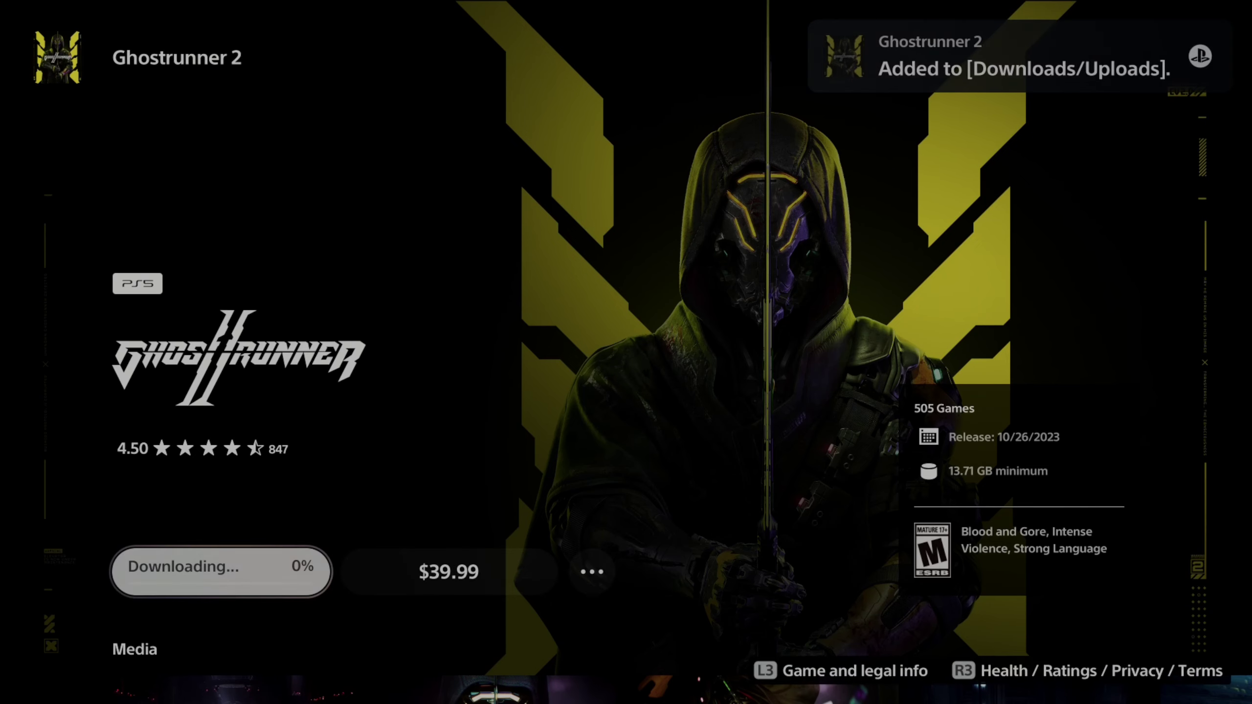
{"action": "key", "text": "Up"}
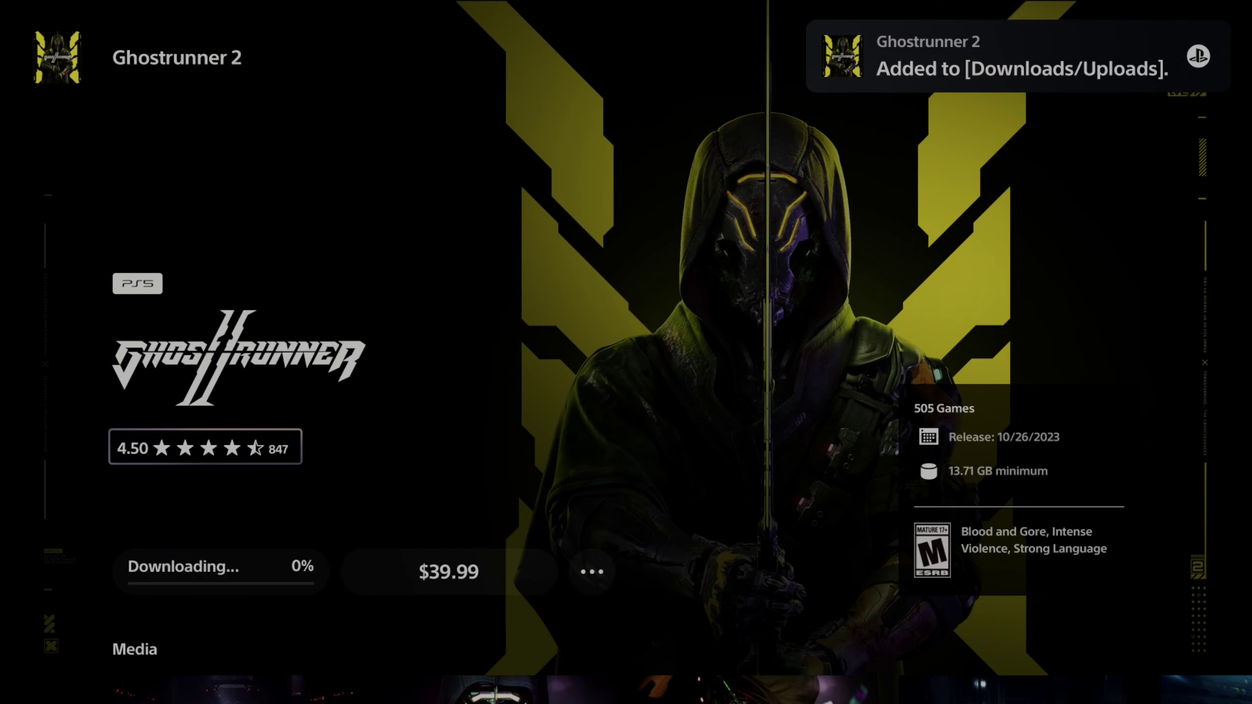
{"action": "key", "text": "Return"}
{"action": "key", "text": "Down"}
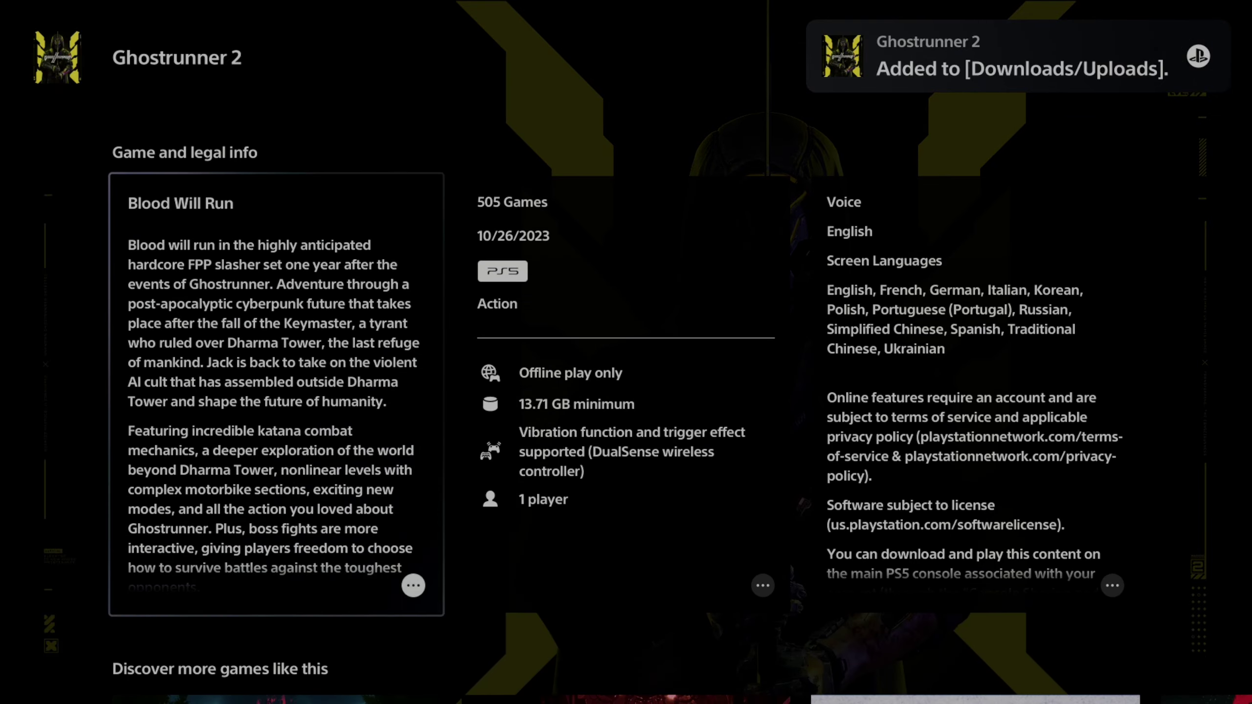
{"action": "key", "text": "Escape"}
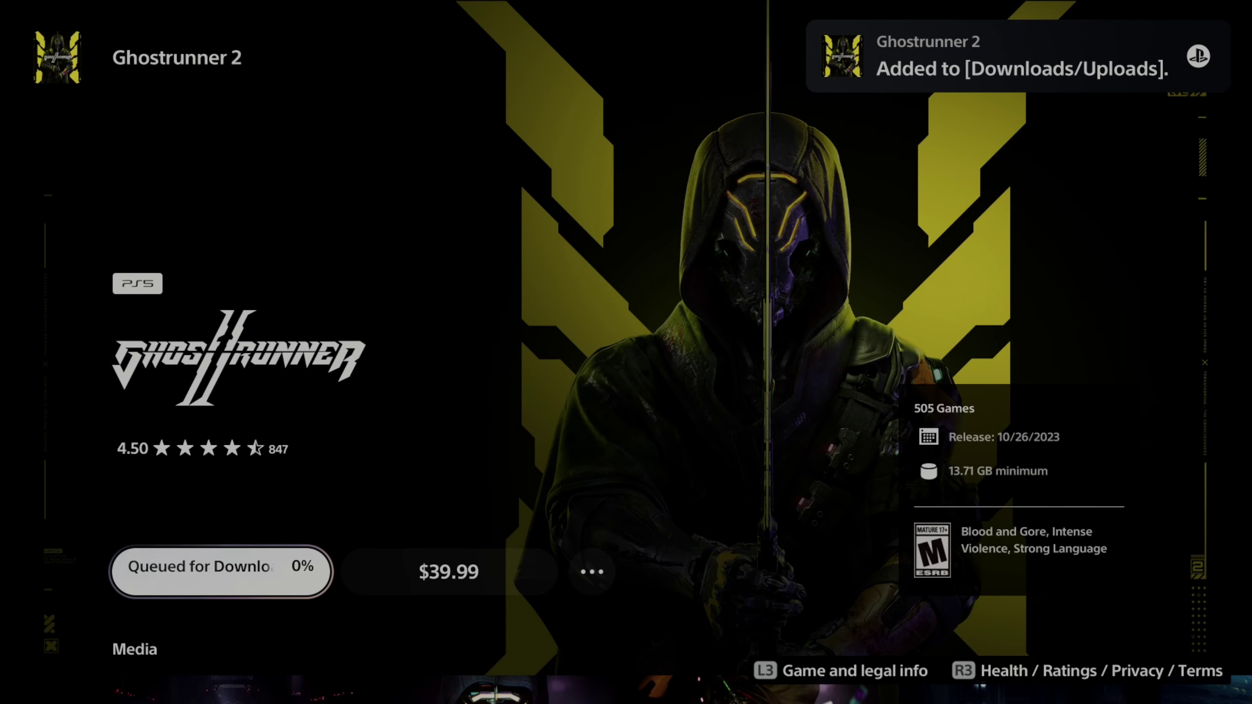
{"action": "key", "text": "Down"}
{"action": "key", "text": "Right"}
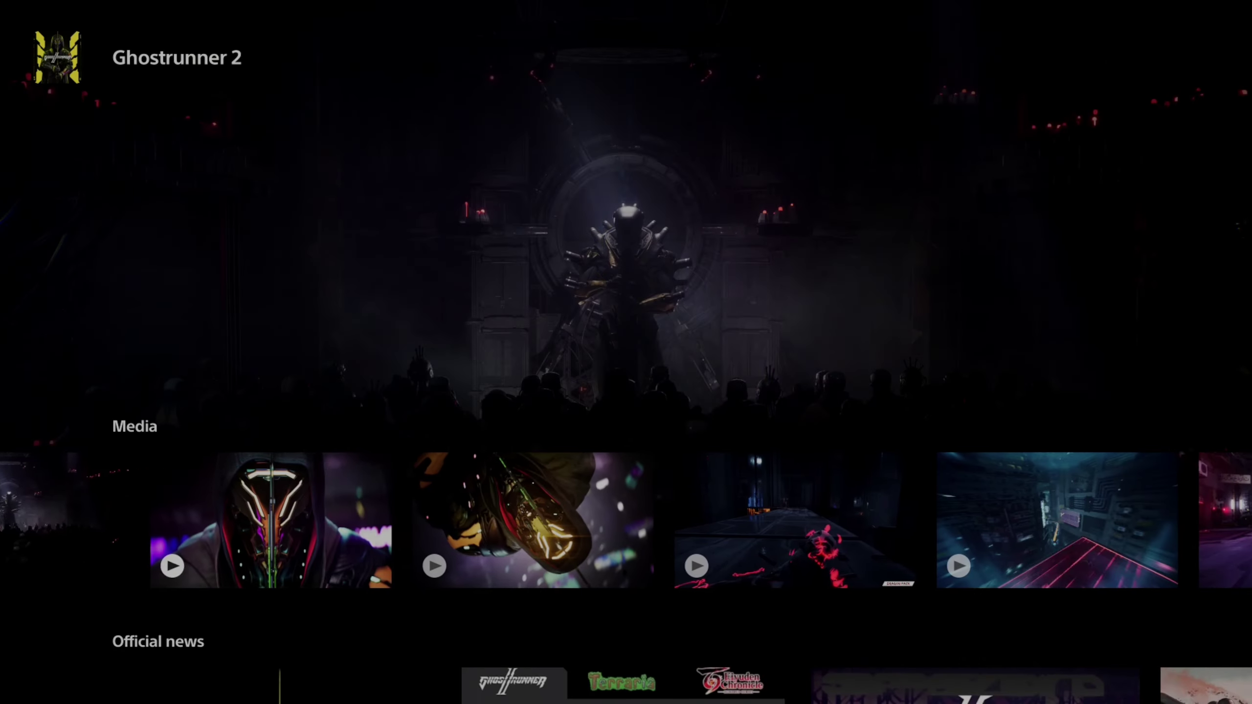
{"action": "key", "text": "Right"}
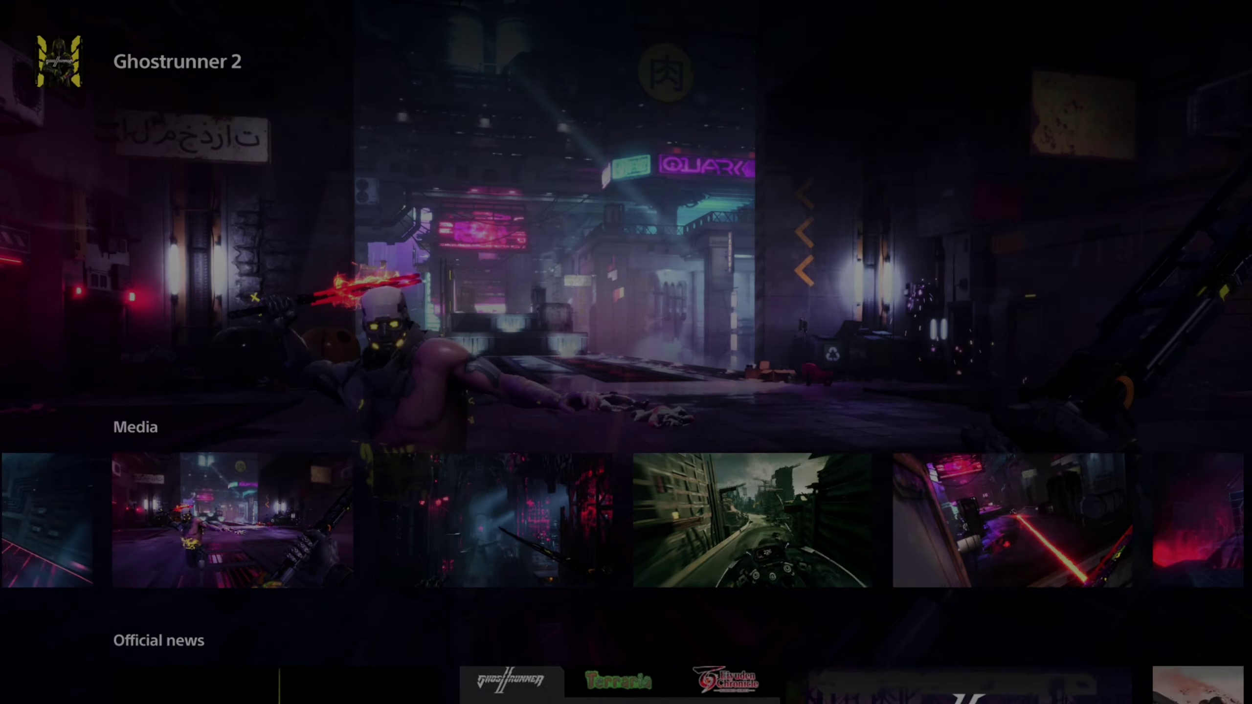